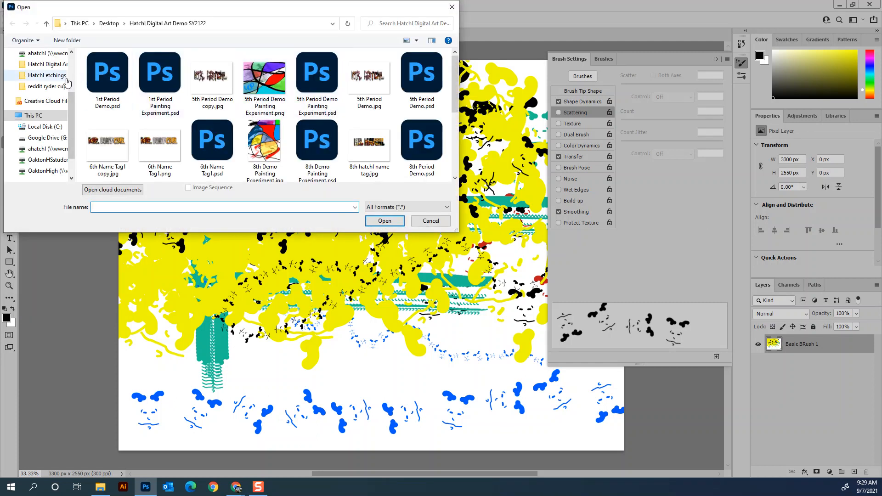
- Browse the Downloads folder and the Digital Art Demo folder on the Desktop for a photo to open
scroll(69, 79, "up", 2)
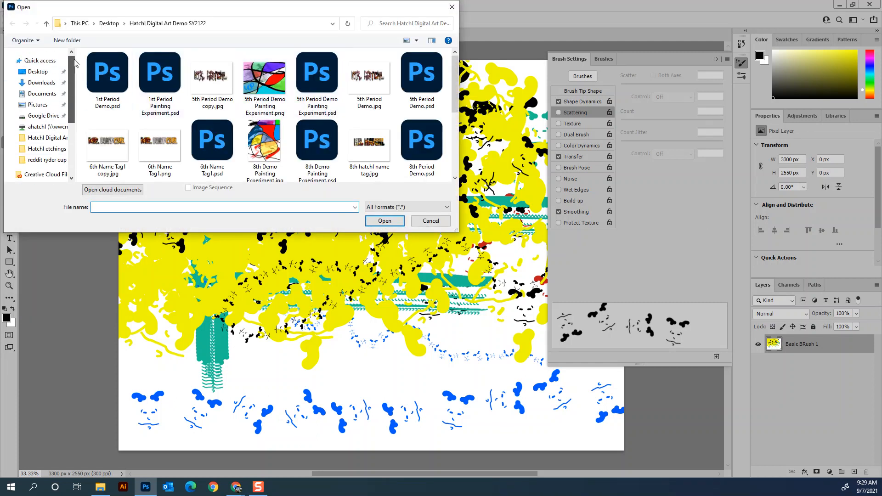
left_click(42, 83)
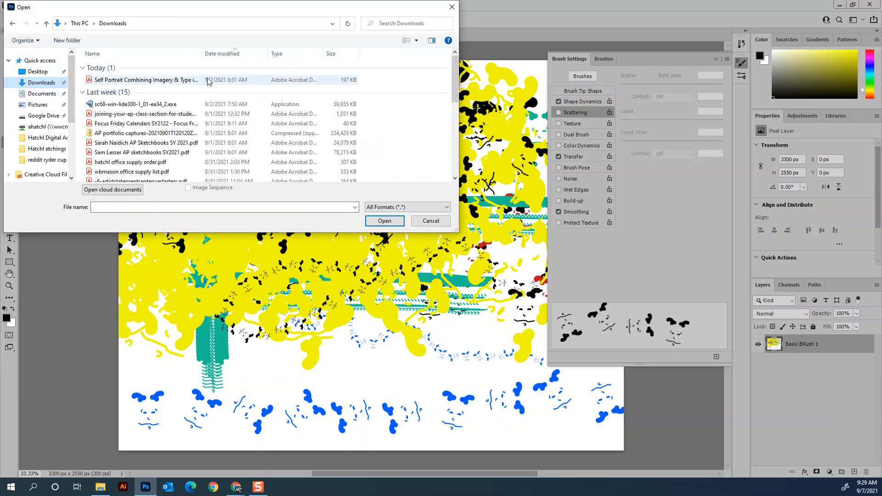
left_click(221, 56)
left_click(221, 54)
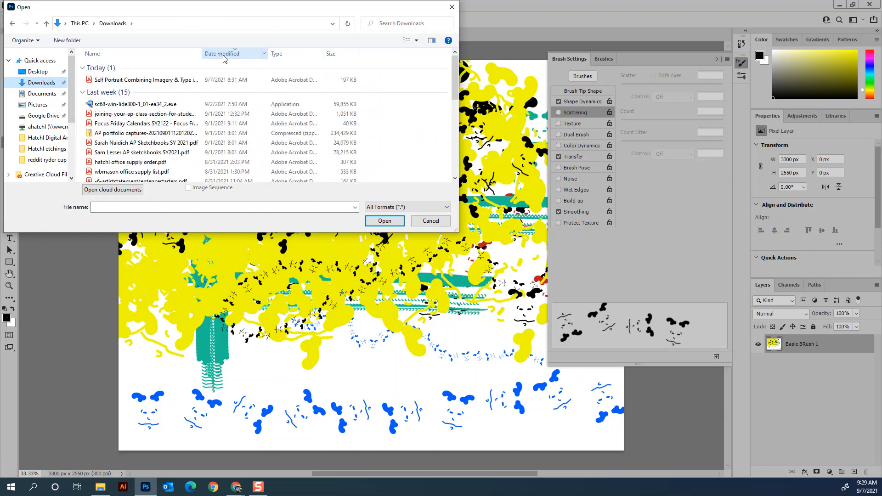
left_click(38, 71)
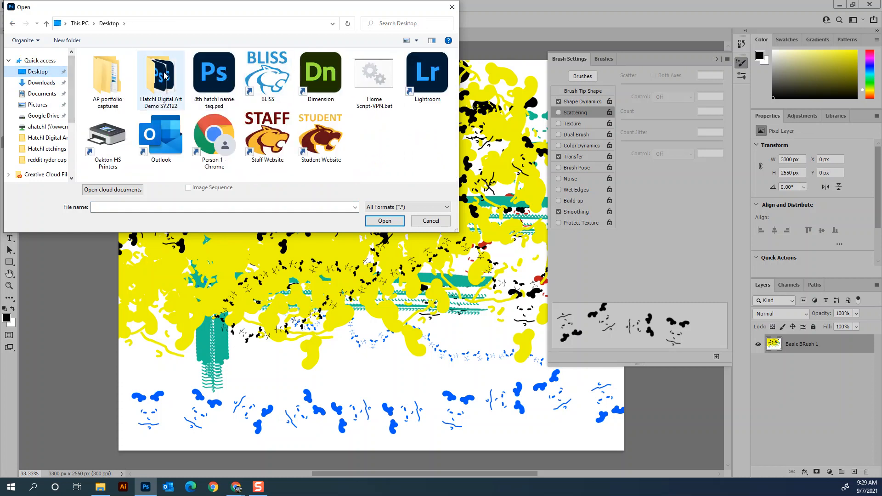
double_click(155, 86)
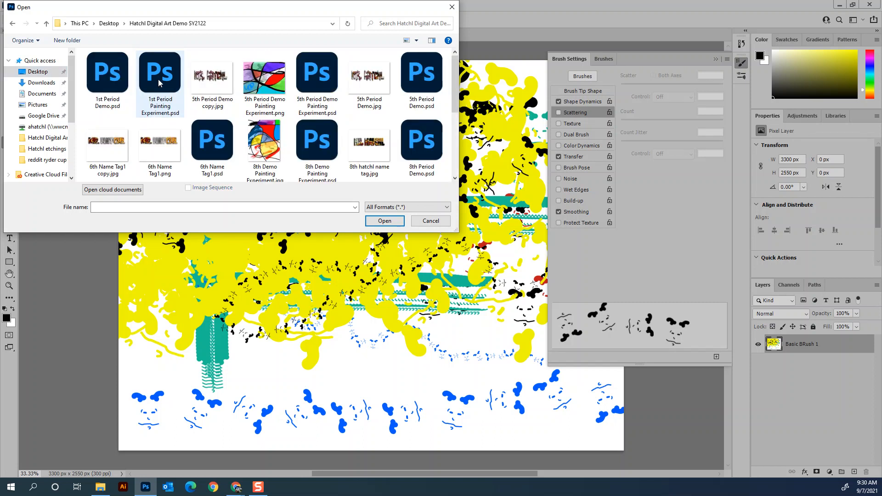
scroll(424, 64, "down", 3)
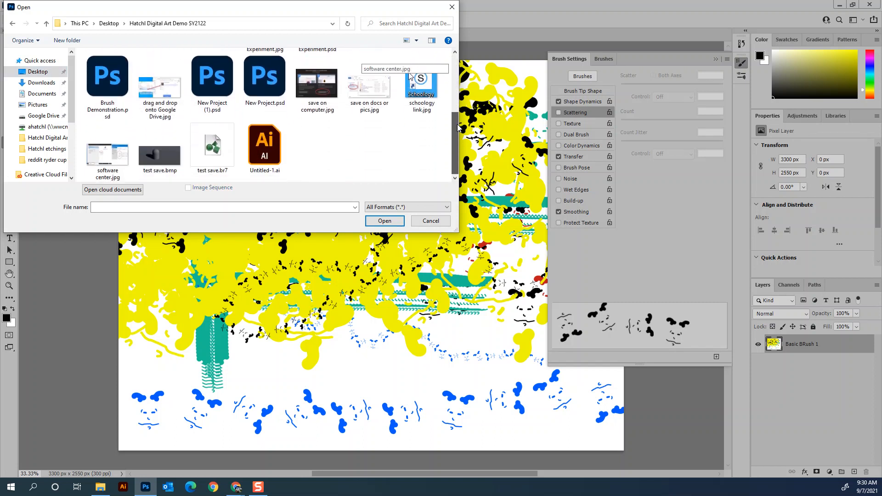
scroll(457, 92, "up", 3)
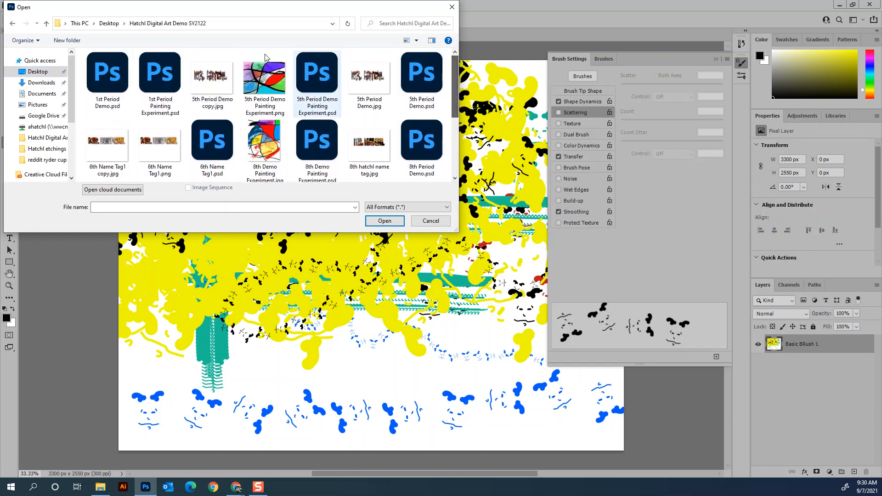
left_click(40, 94)
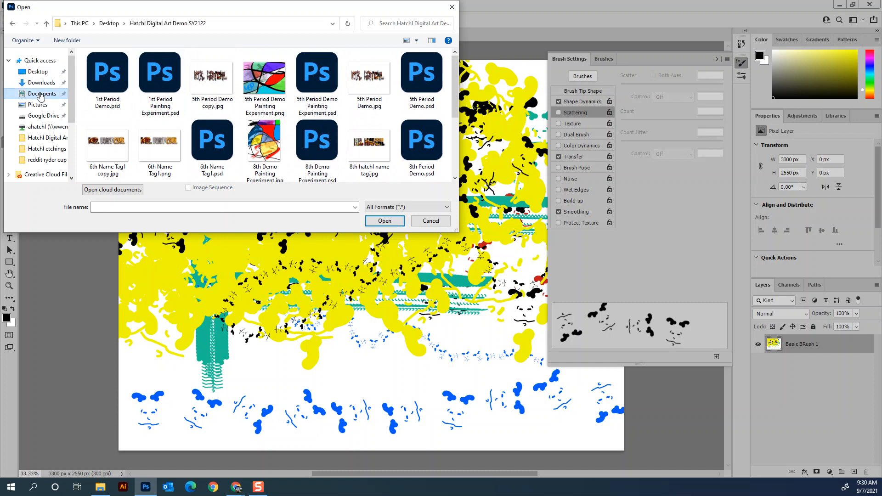
- Open the selfie JPG from the Pictures folder
left_click(42, 107)
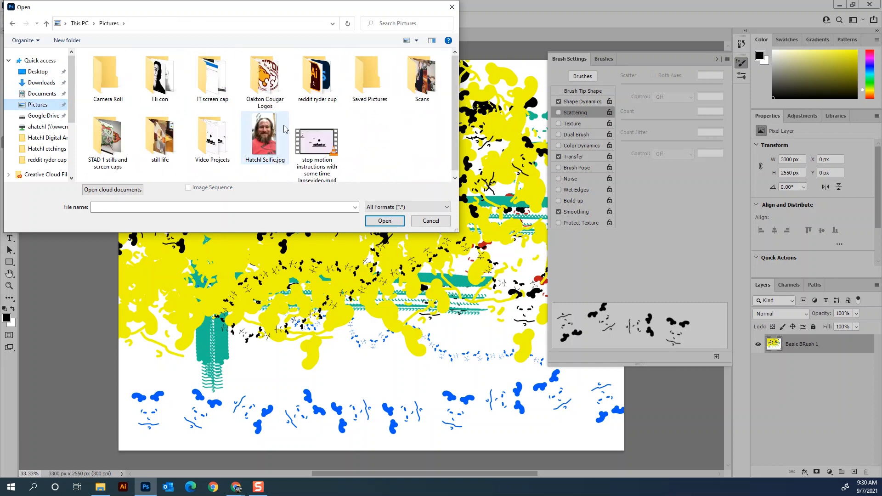
left_click(266, 132)
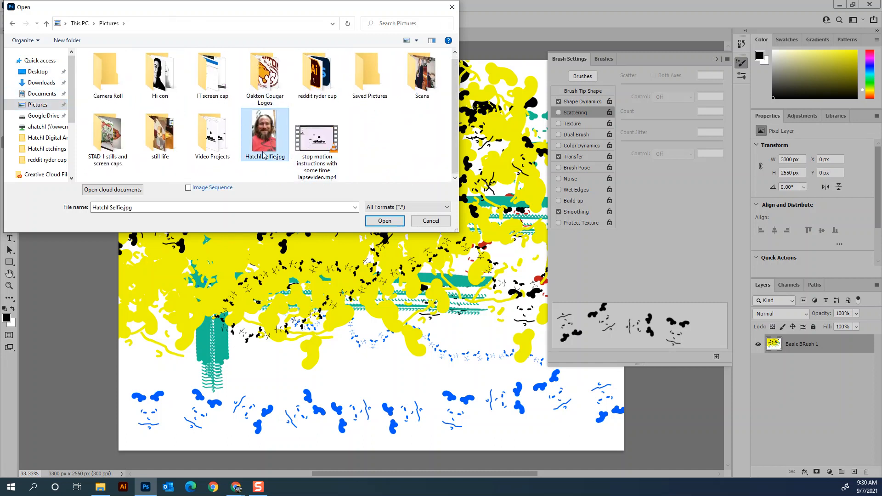
left_click(384, 222)
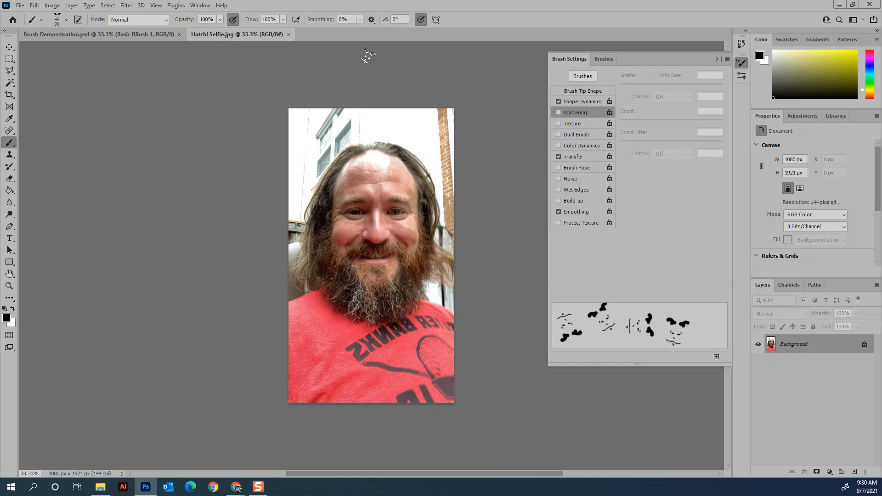
- Duplicate the selfie's Background layer
right_click(818, 344)
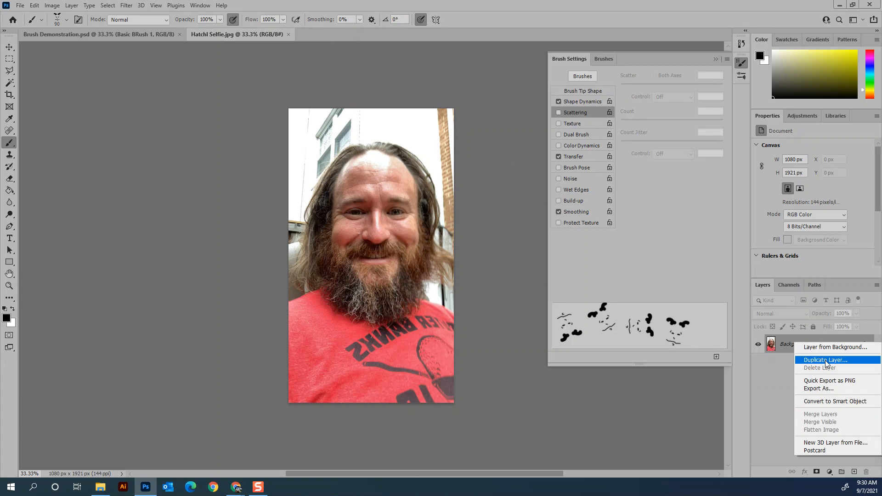
left_click(784, 346)
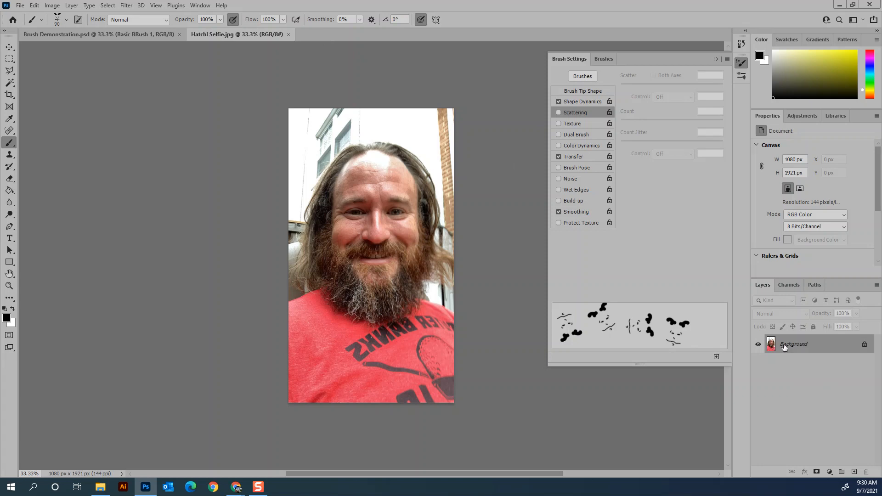
key("ctrl+j")
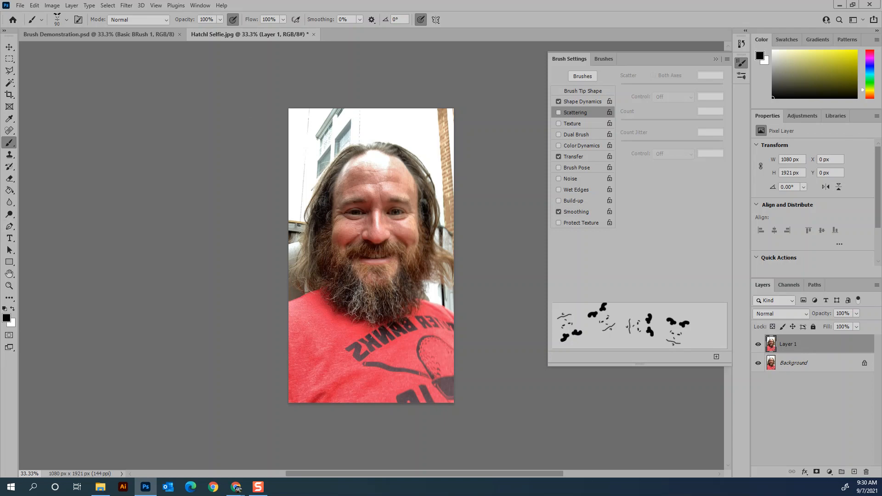
- Set the foreground colour to bright red and the background colour to yellow
left_click(857, 50)
key("x")
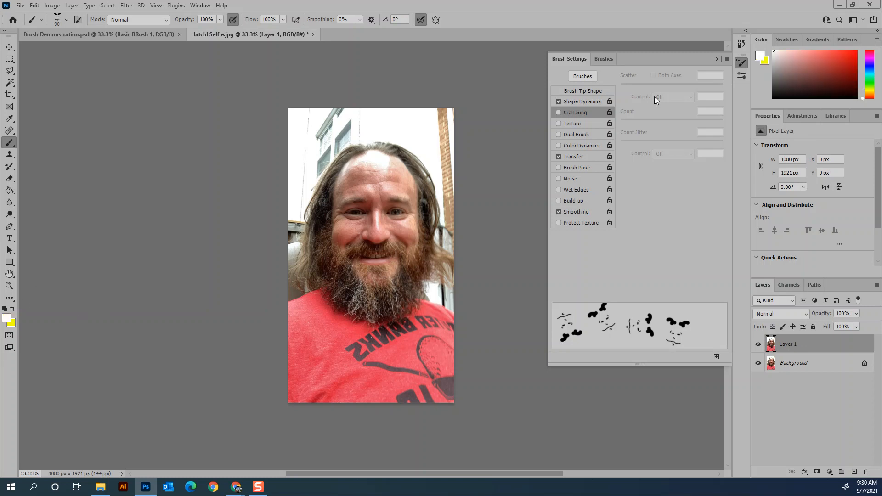
left_click(857, 50)
- Try the Filter Gallery's Stamp sketch filter in red and yellow with Light/Dark Balance 13 and Smoothness 11, and cancel it
left_click(125, 6)
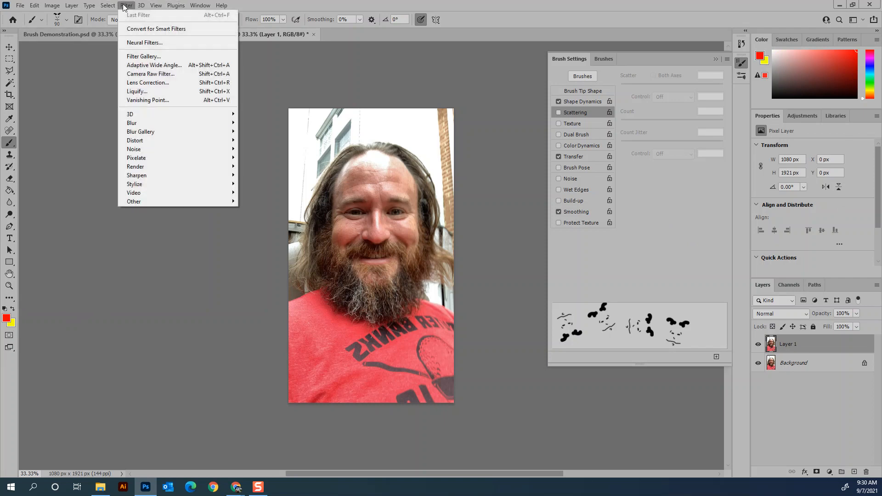
left_click(143, 57)
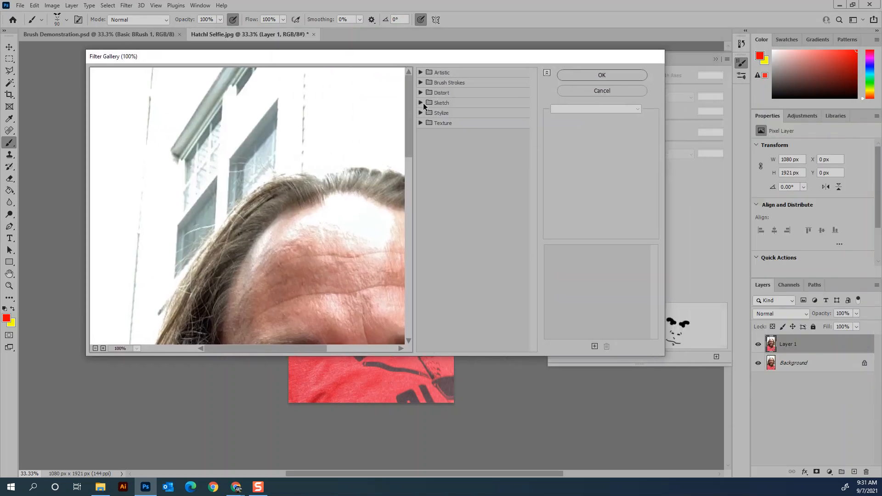
left_click(422, 103)
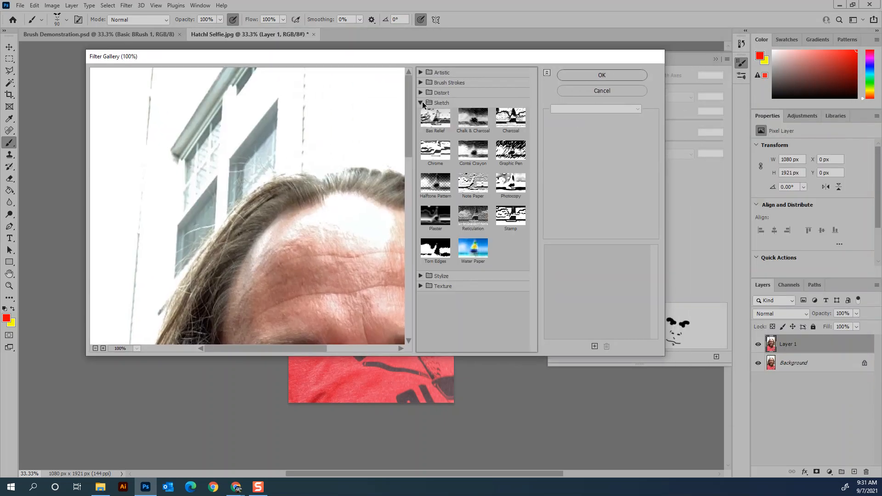
left_click(512, 218)
left_click(136, 349)
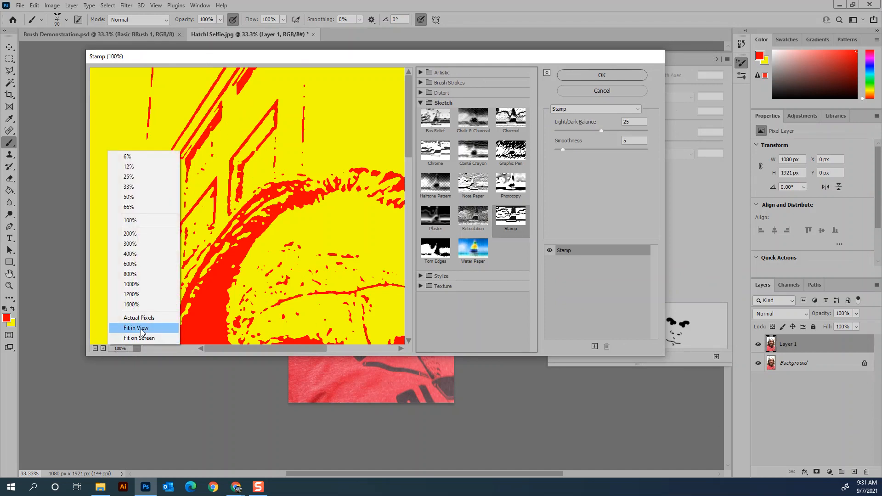
left_click(143, 329)
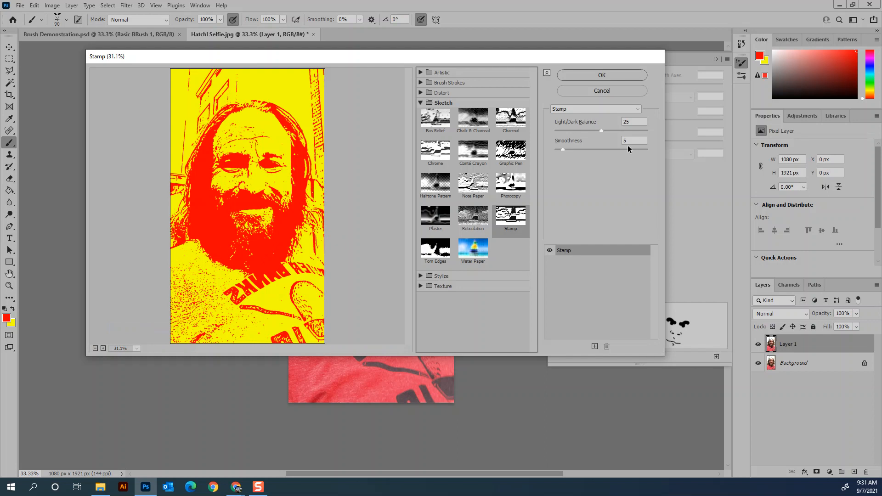
left_click_drag(600, 131, 575, 133)
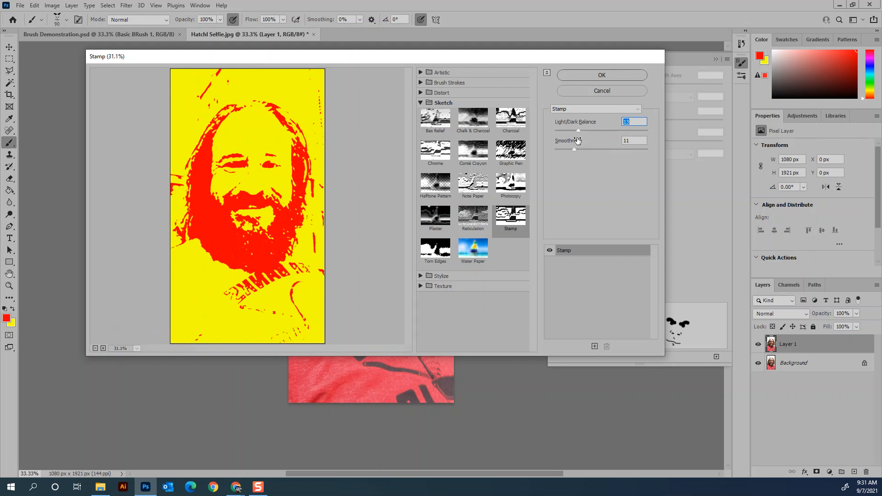
left_click(603, 91)
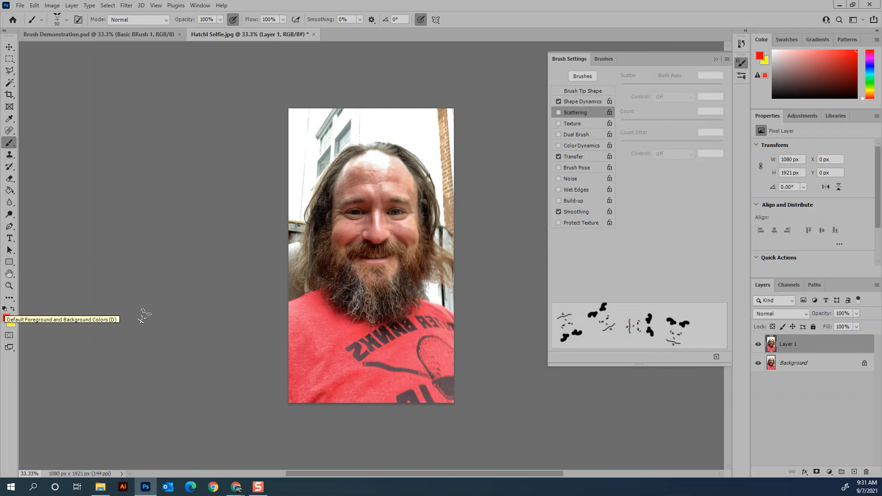
- Restore the default black and white colours and set up the Stamp filter on Layer 1 with Light/Dark Balance 6 and Smoothness 4
key("d")
left_click(126, 6)
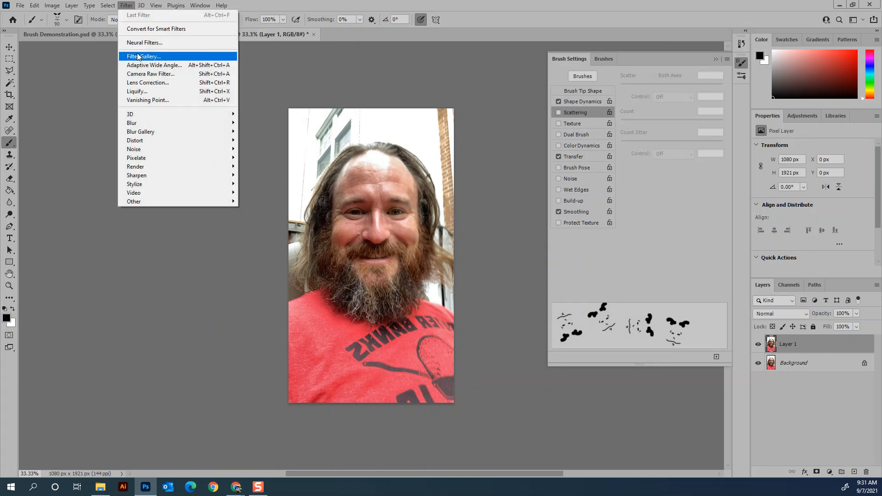
left_click(137, 54)
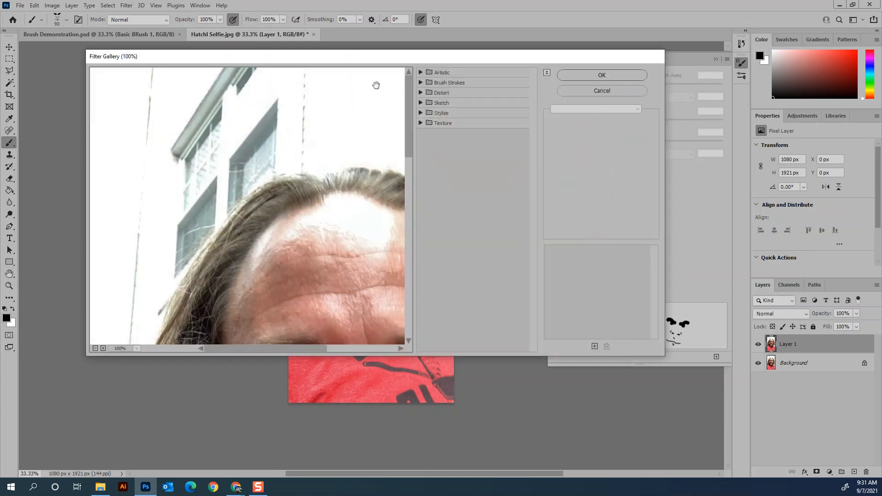
left_click(421, 103)
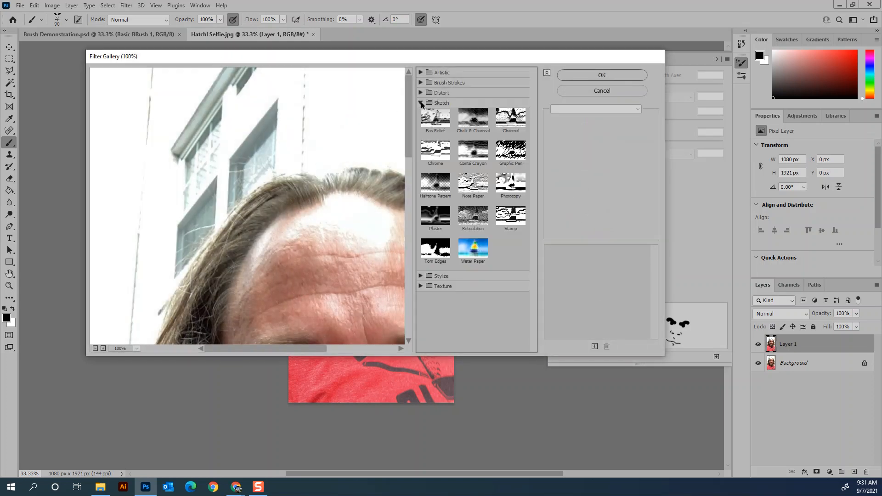
left_click(508, 217)
left_click(96, 348)
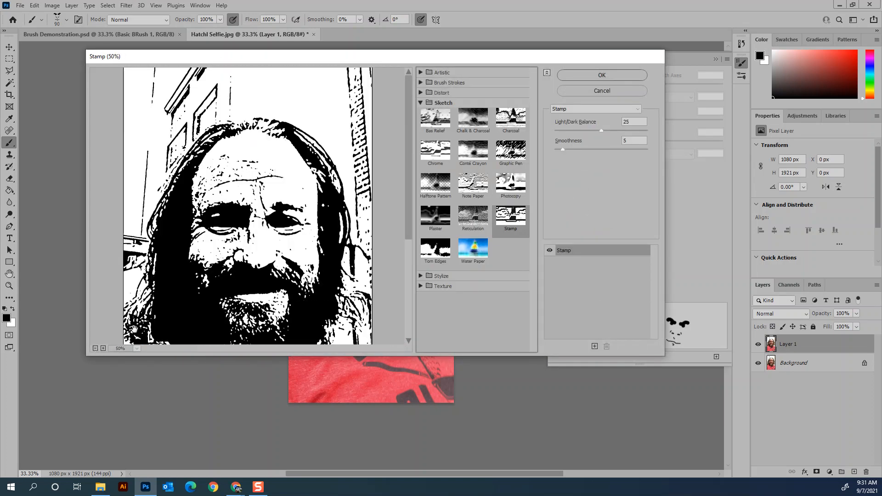
left_click_drag(601, 130, 572, 151)
- Try the Photocopy sketch filter on Layer 1 with both of its settings increased
left_click(515, 185)
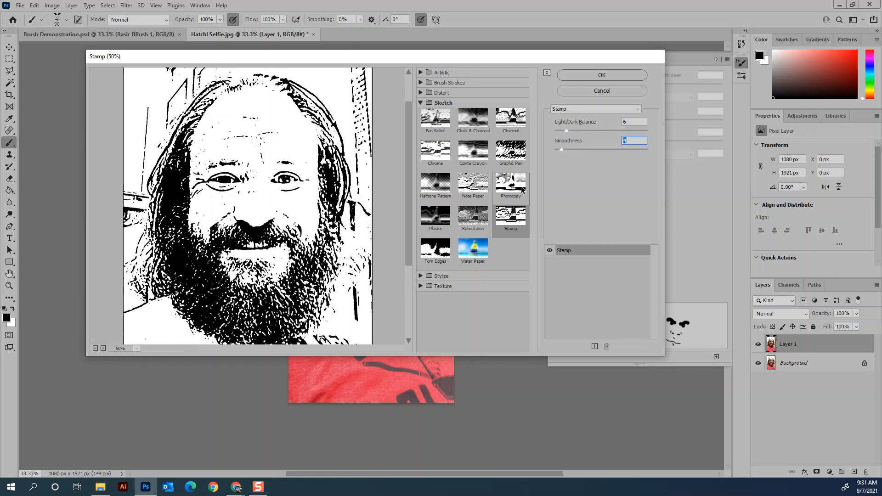
left_click_drag(579, 130, 611, 131)
left_click_drag(570, 151, 616, 153)
- Switch back to the Stamp filter, raise its Light/Dark Balance slightly, and apply it to Layer 1
left_click(516, 217)
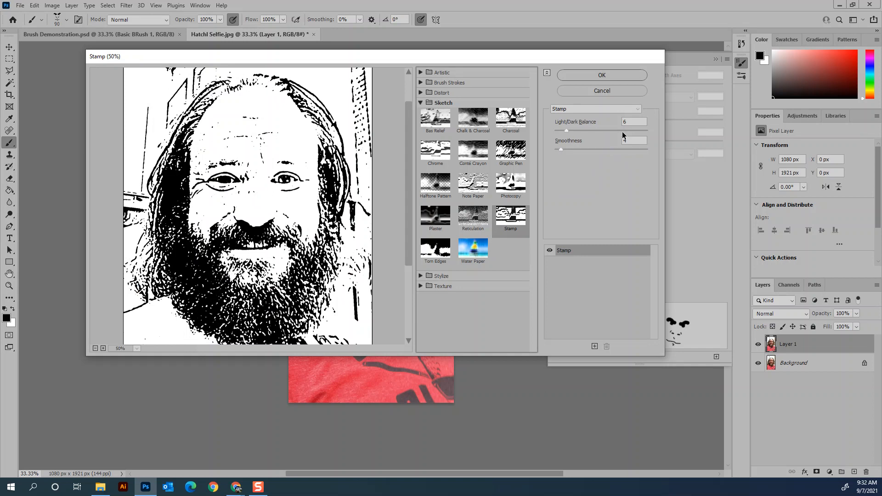
left_click_drag(561, 149, 571, 131)
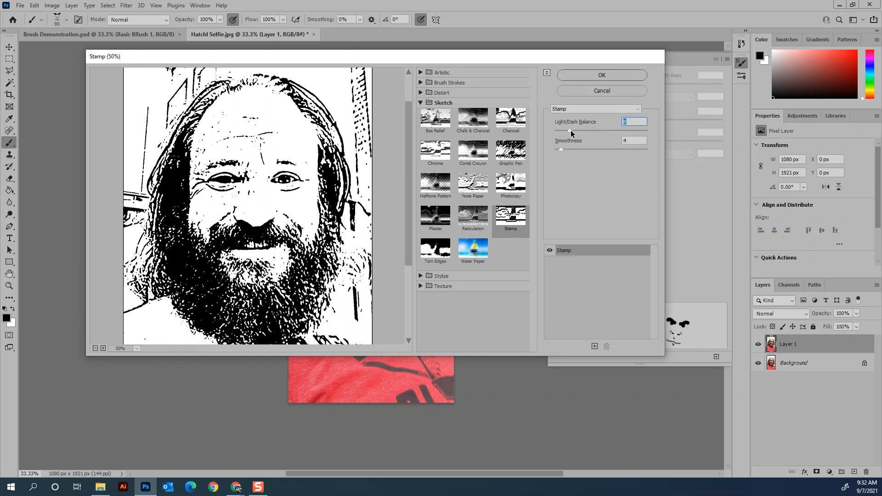
left_click(614, 76)
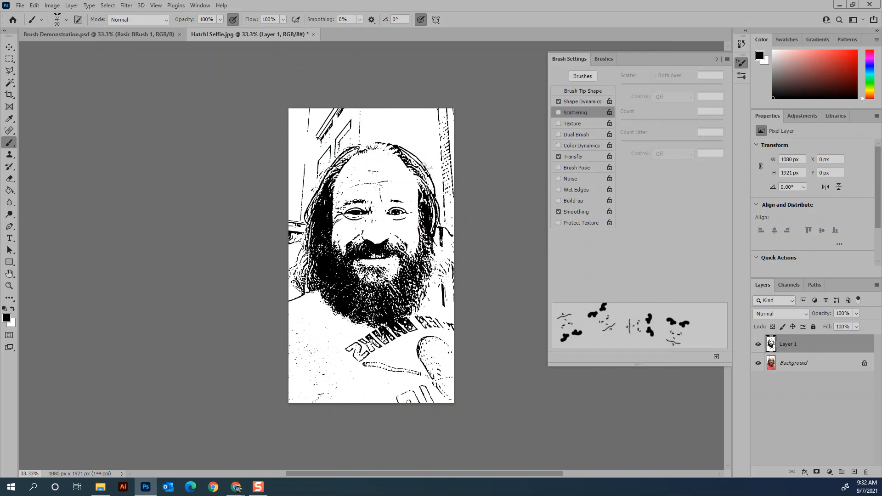
- Define a brush preset from the black-and-white selfie, keeping the suggested name
left_click(52, 5)
mouse_move(21, 6)
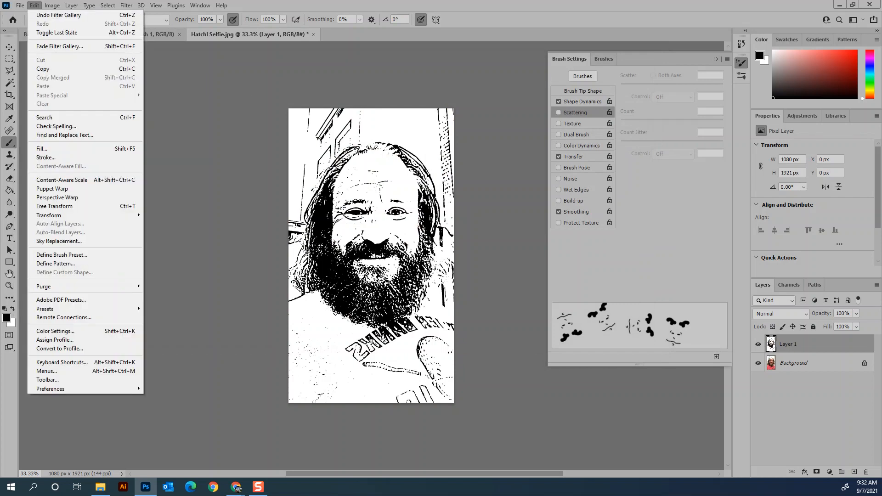
left_click(80, 257)
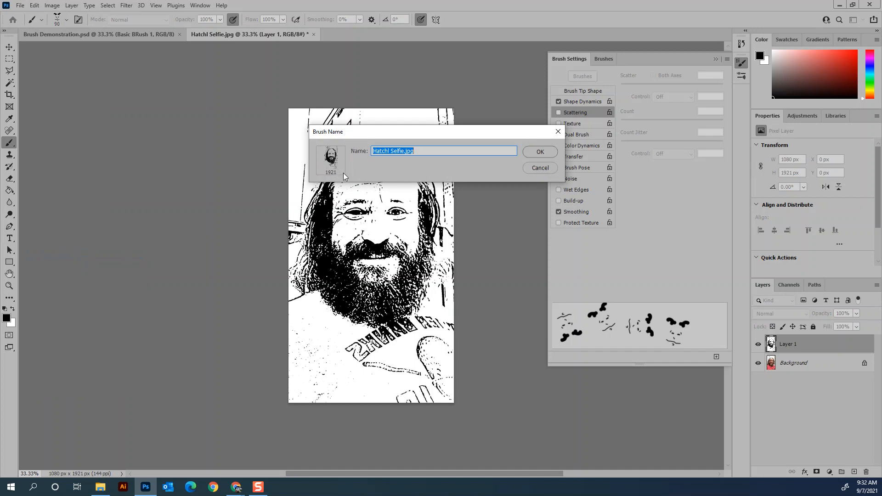
left_click(401, 150)
key("Return")
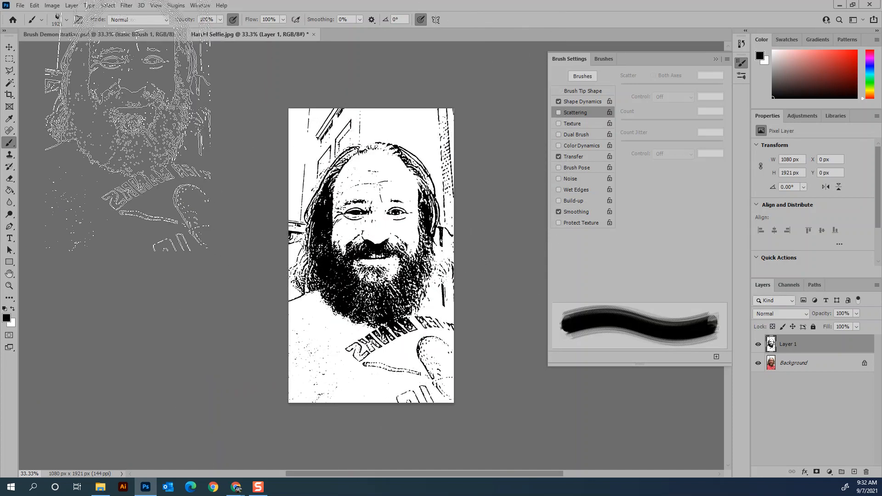
- Switch to Brush Demonstration.psd and stamp the selfie brush once in black over the yellow area of the Basic BRush 1 layer
left_click(58, 34)
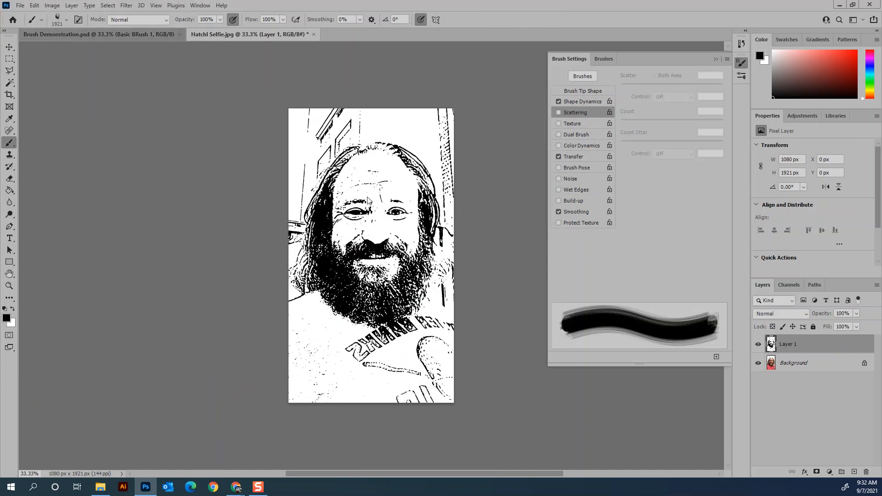
left_click(244, 230)
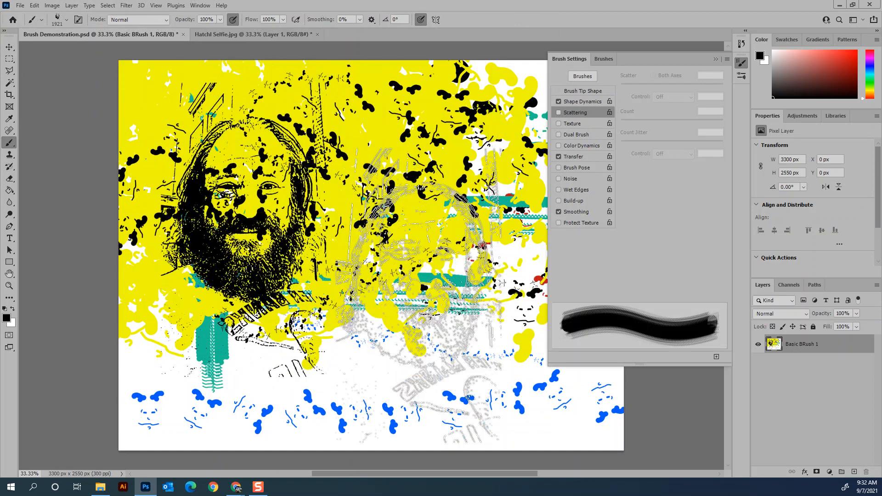
- Stamp a second black selfie on the Basic BRush 1 layer beside the first one
left_click(432, 237)
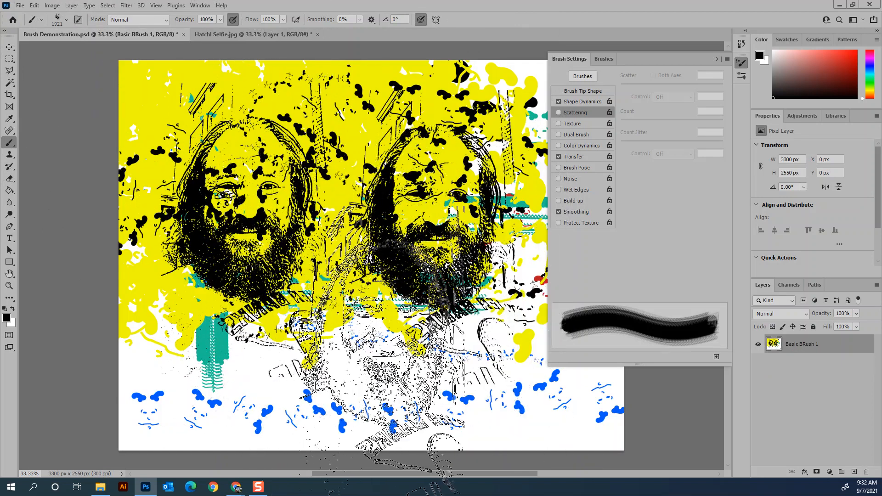
- Switch to the selfie document, erase Layer 1's surroundings outside the head with a 175 px Eraser, and hide the Background layer
left_click(240, 34)
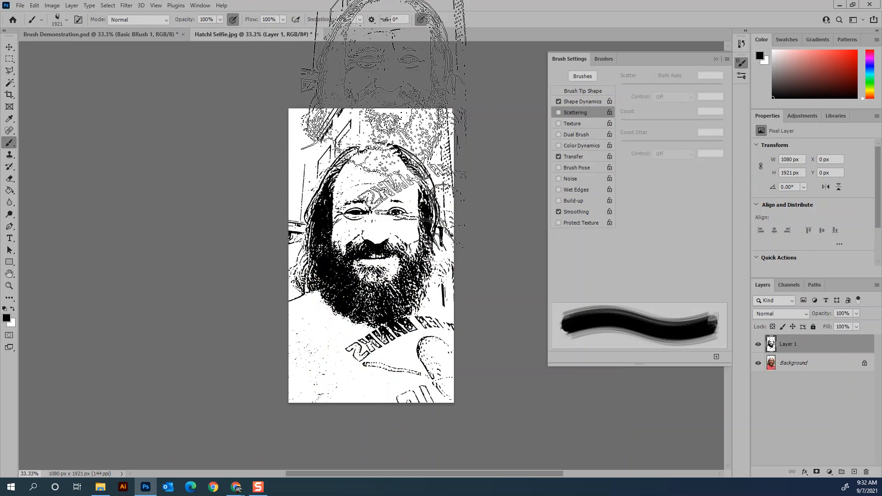
key("e")
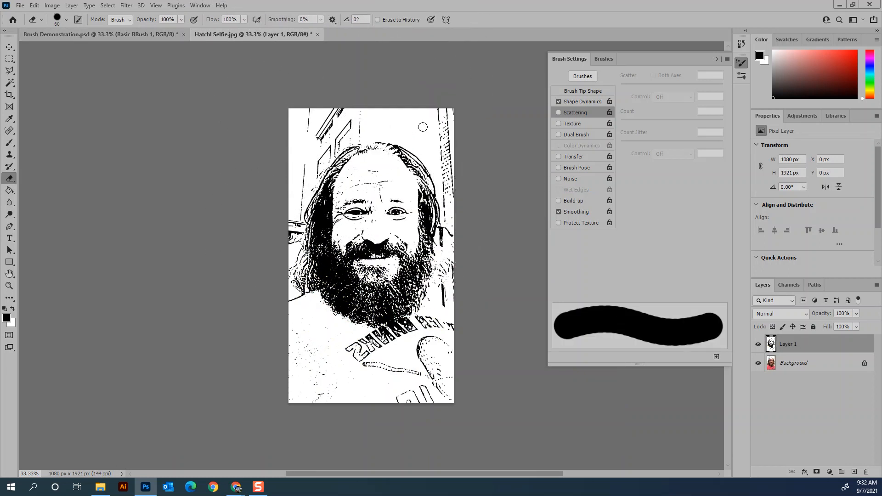
key("bracketright")
key("bracketright")
key("bracketright")
key("bracketright")
key("bracketright")
key("bracketright")
key("bracketright")
key("bracketright")
mouse_move(446, 113)
left_mouse_down()
mouse_move(465, 140)
mouse_move(444, 126)
mouse_move(457, 181)
mouse_move(430, 133)
mouse_move(396, 119)
mouse_move(332, 118)
mouse_move(312, 123)
mouse_move(362, 120)
mouse_move(277, 132)
mouse_move(284, 144)
mouse_move(334, 124)
mouse_move(344, 129)
mouse_move(295, 178)
mouse_move(311, 140)
mouse_move(284, 249)
mouse_move(286, 281)
mouse_move(352, 403)
mouse_move(354, 377)
mouse_move(326, 352)
mouse_move(447, 340)
mouse_move(427, 334)
mouse_move(365, 346)
mouse_move(322, 337)
mouse_move(291, 402)
mouse_move(395, 376)
mouse_move(458, 388)
mouse_move(477, 373)
mouse_move(451, 333)
mouse_move(455, 304)
mouse_move(419, 332)
mouse_move(442, 314)
mouse_move(453, 275)
mouse_move(457, 213)
mouse_move(442, 146)
mouse_move(400, 119)
mouse_move(309, 124)
mouse_move(276, 140)
left_mouse_up()
left_click(758, 363)
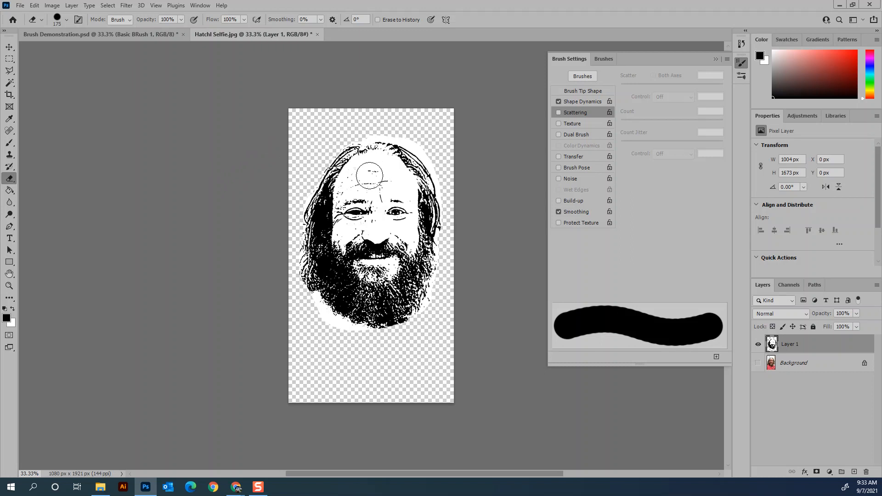
- Reduce the Eraser to 40 px and erase the stray specks on the forehead of Layer 1
key("bracketleft")
key("bracketleft")
key("bracketleft")
key("bracketleft")
key("bracketleft")
key("bracketleft")
key("bracketleft")
key("bracketleft")
key("bracketleft")
key("bracketleft")
mouse_move(386, 174)
left_mouse_down()
mouse_move(410, 201)
mouse_move(389, 188)
mouse_move(353, 191)
left_mouse_up()
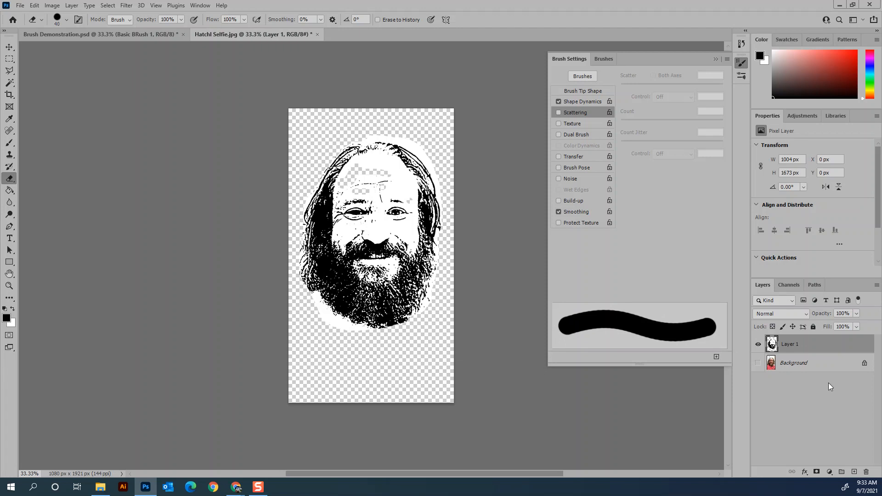
- Add a white (ffffff) Solid Color fill layer between the Background and Layer 1
left_click(758, 363)
left_click(759, 364)
left_click(758, 364)
left_click(787, 363)
left_click(830, 472)
left_click(825, 312)
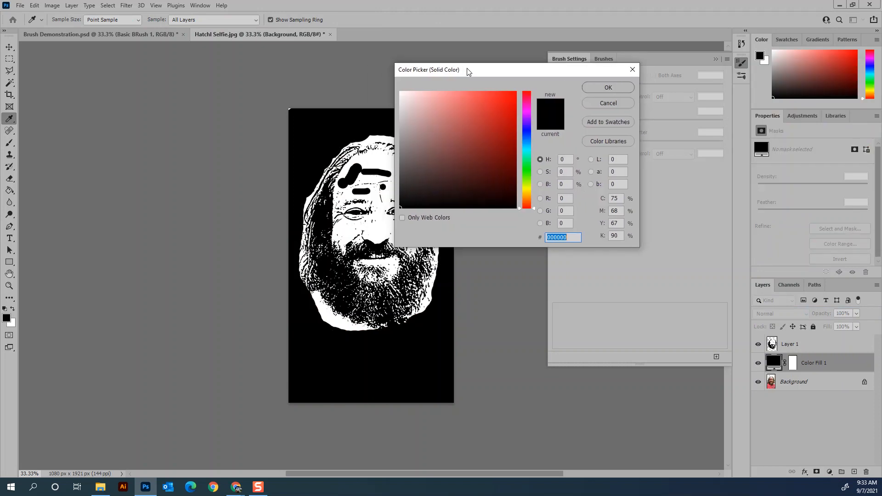
left_click_drag(481, 135, 458, 100)
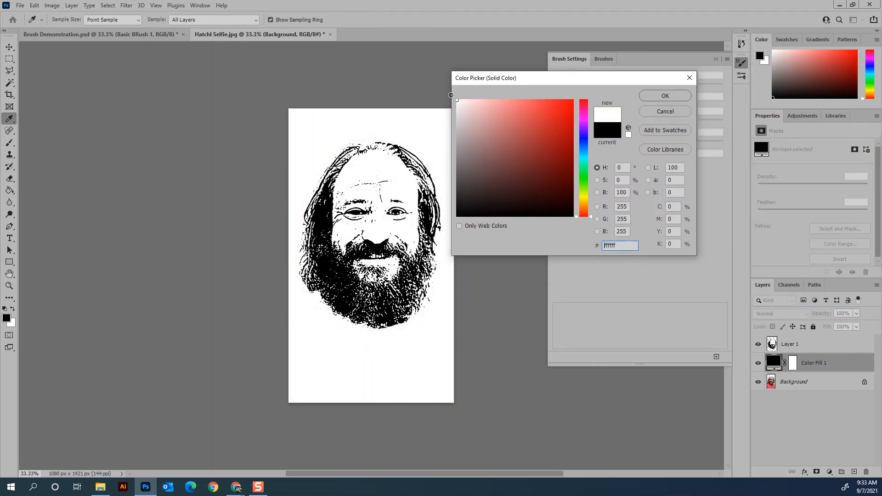
left_click(665, 95)
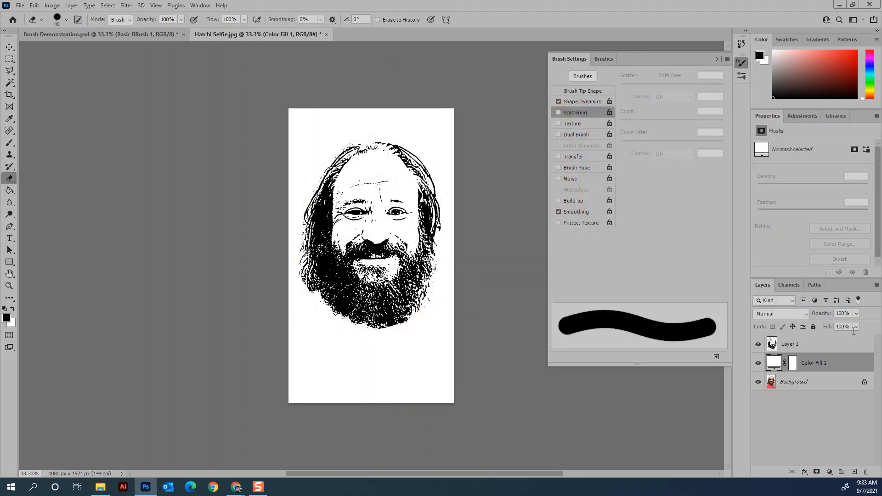
- Erase the remaining stray specks on Layer 1 with the Background hidden, and check the face against the white fill layer
left_click(792, 348)
left_click(758, 381)
left_click(758, 363)
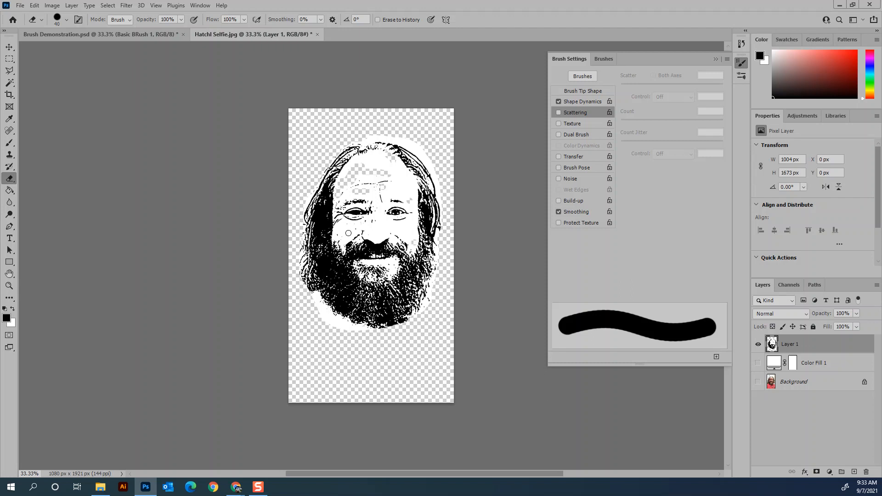
left_click(759, 363)
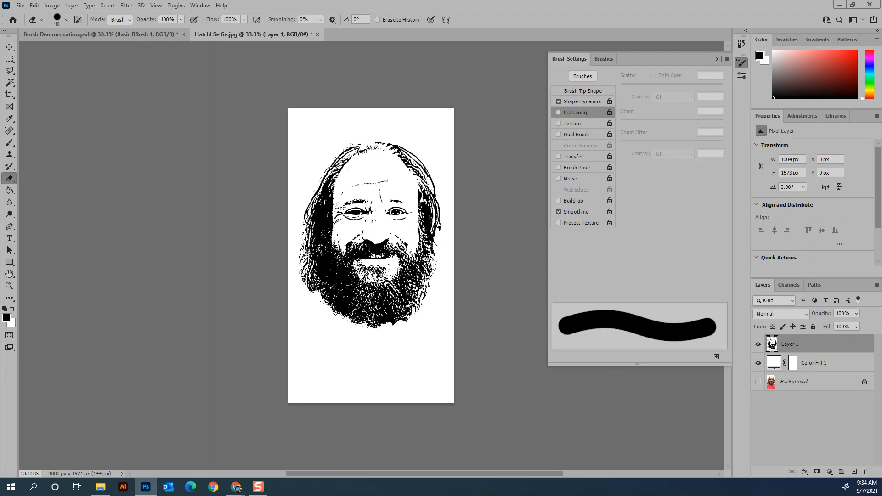
key("F12")
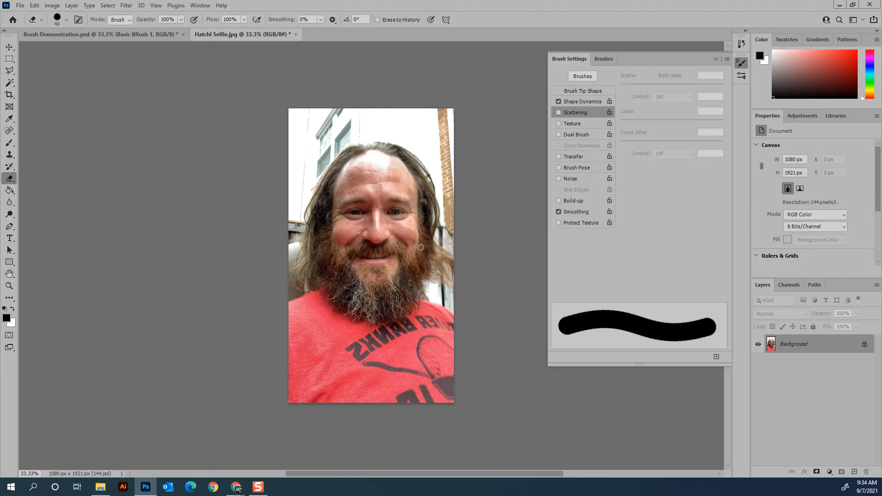
key("ctrl+z")
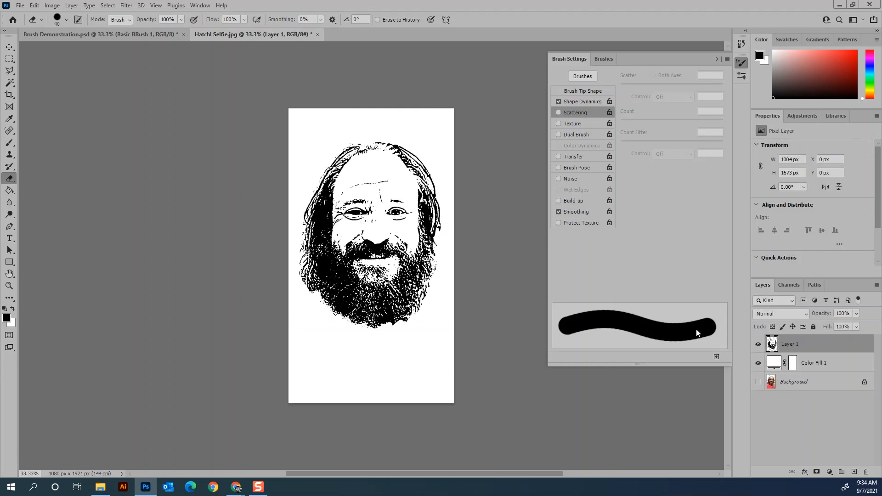
- Enlarge the Eraser to 70 px and tidy the stray hair along the face's outer left edge on Layer 1
key("bracketright")
key("bracketright")
key("bracketright")
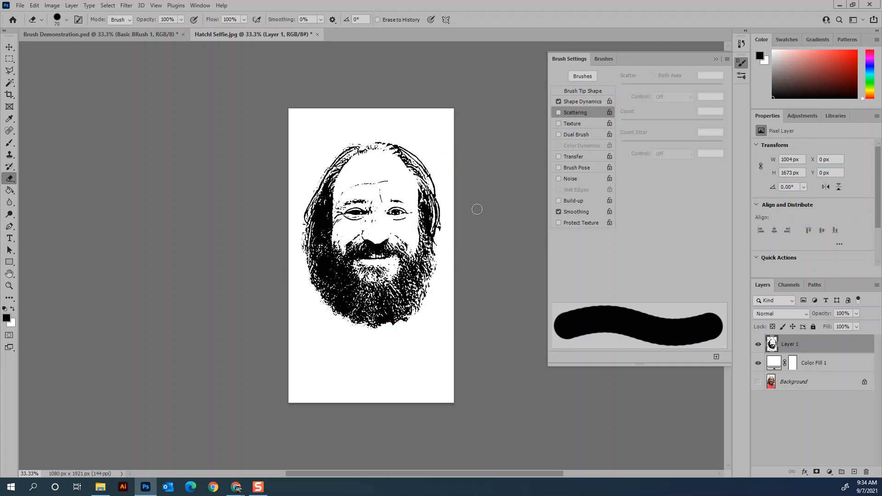
- Define a brush preset from the isolated face, replacing the file extension in the suggested name with "clean"
left_click(34, 6)
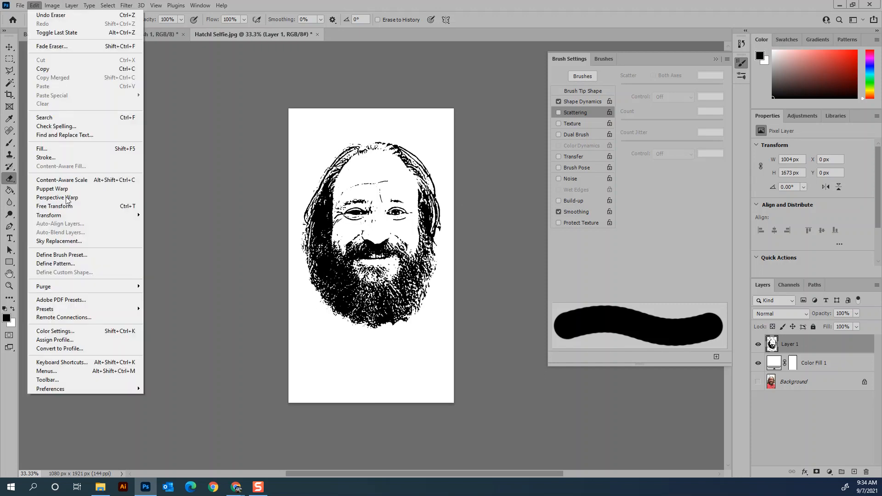
left_click(60, 255)
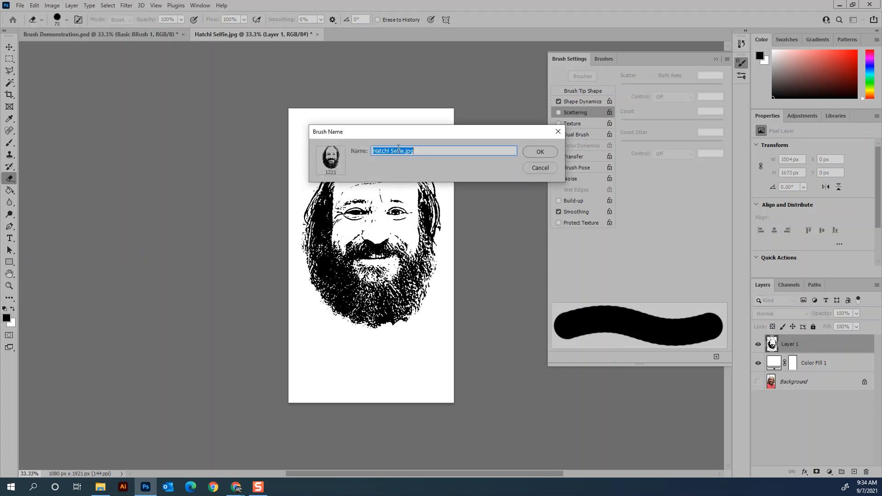
left_click_drag(404, 151, 460, 147)
type("clean")
key("Return")
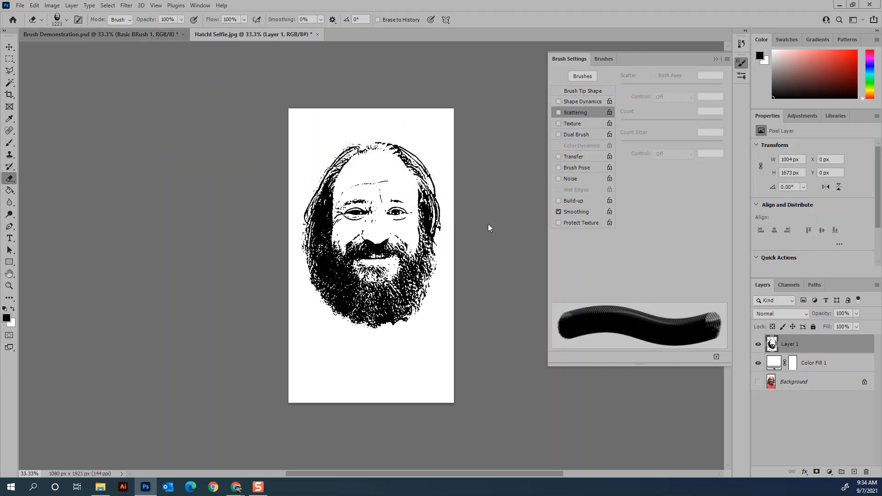
- Switch to Brush Demonstration.psd and choose the new clean selfie preset at 1221 px for the Brush tool
key("ctrl+Tab")
left_click(343, 317)
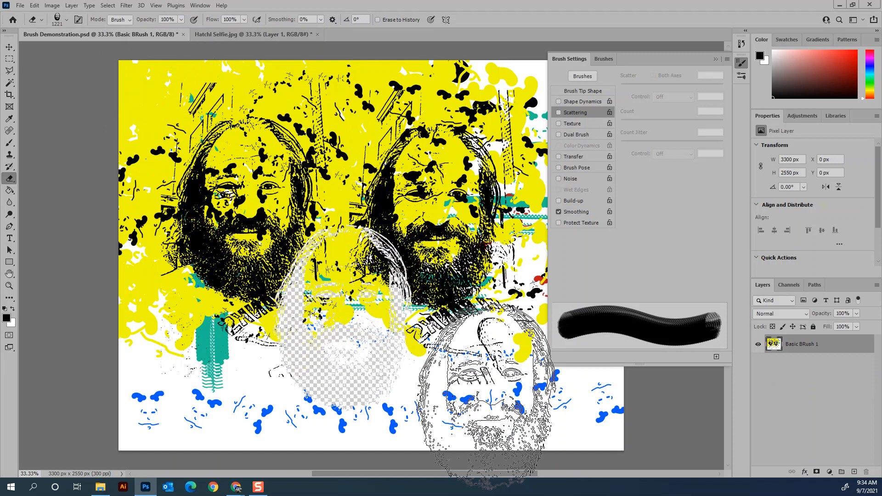
key("ctrl+z")
key("b")
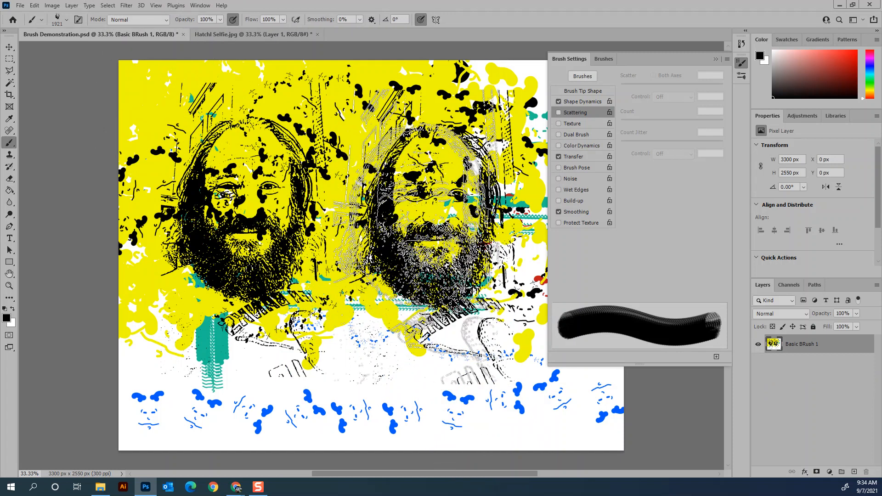
left_click(427, 243)
left_click(67, 20)
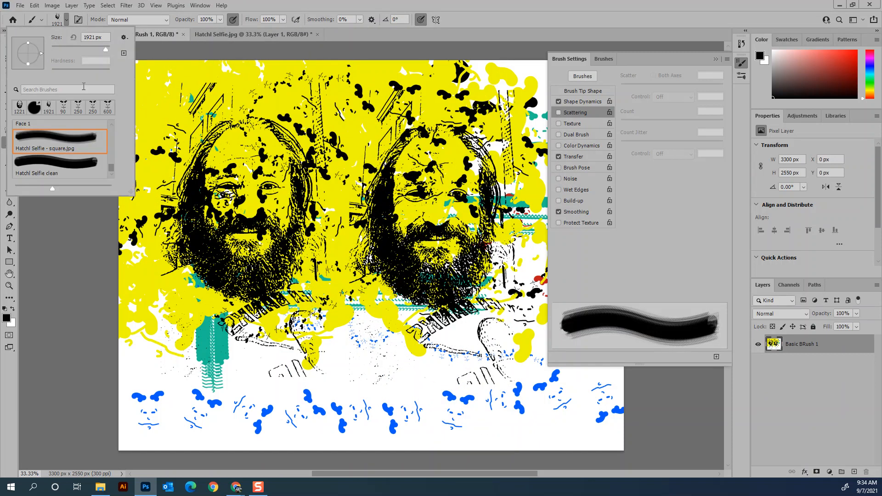
left_click(19, 107)
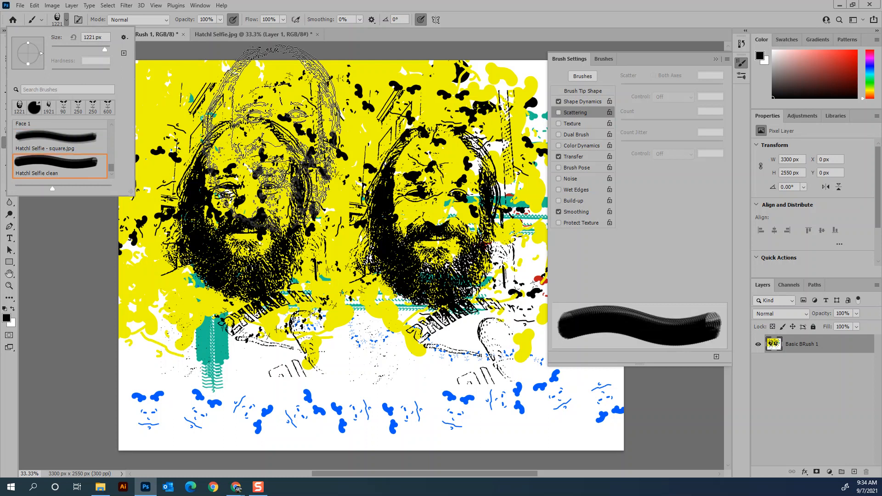
- Stamp three red faces in a row along the lower part of the canvas
left_click(857, 51)
left_click(199, 368)
left_click(333, 367)
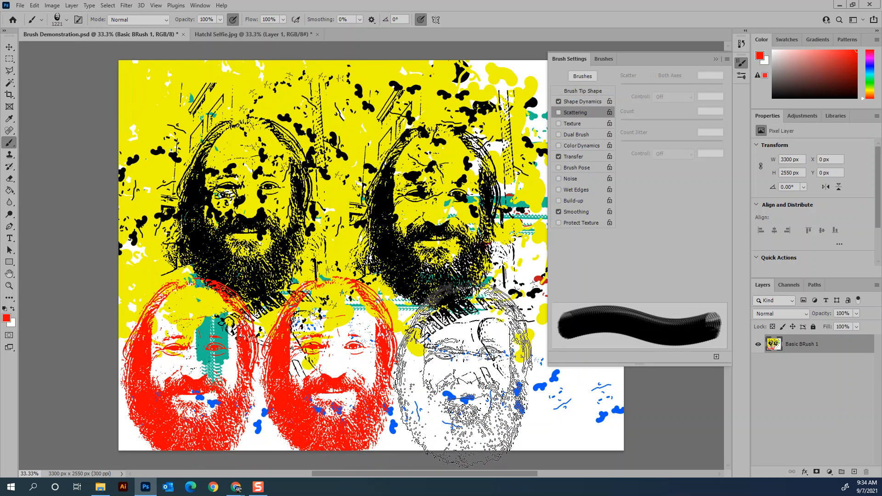
left_click(462, 372)
- Stamp green faces over the right and middle red faces, offsetting the right one slightly
left_click(870, 78)
left_click(473, 370)
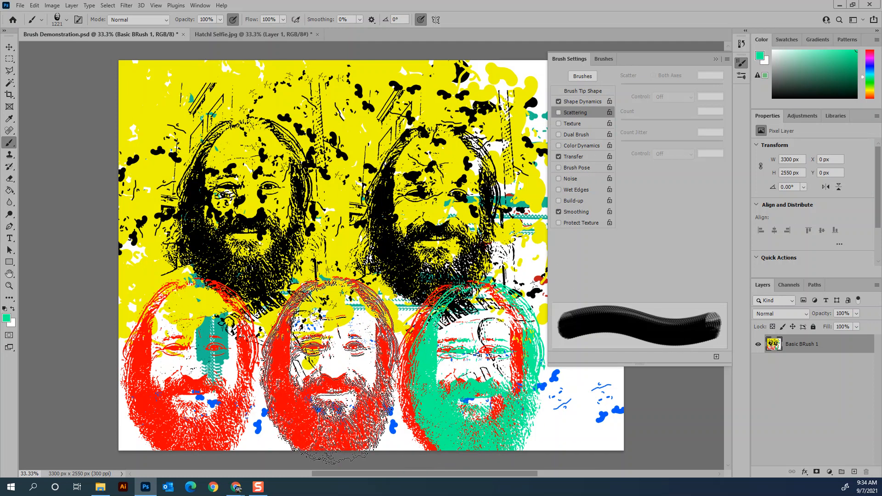
left_click(335, 368)
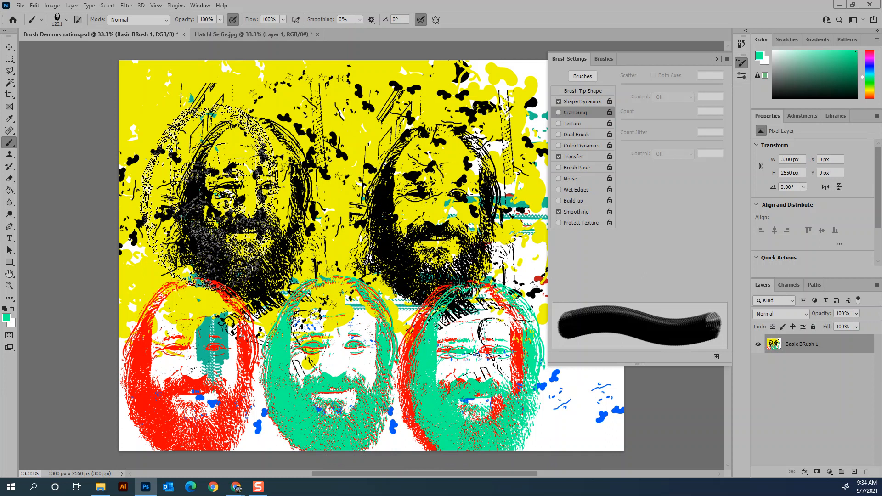
- Reset the foreground colour to black and stamp the face over the left and right faces of the lower row
key("d")
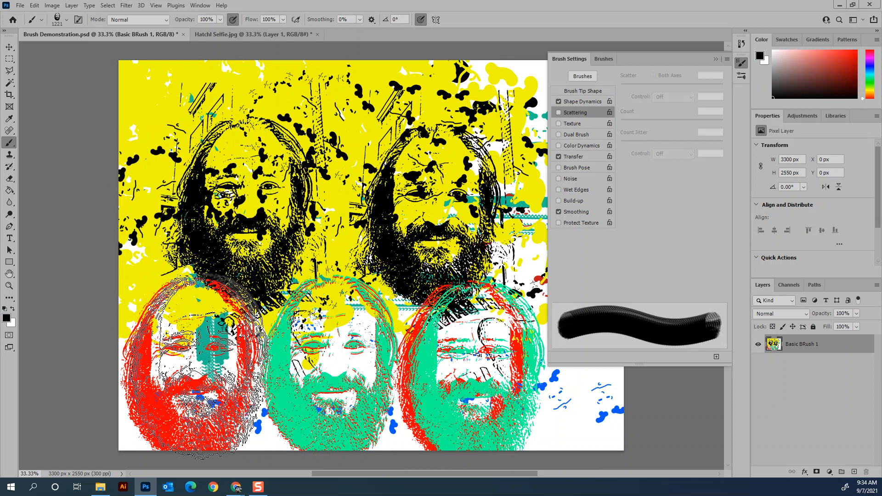
left_click(189, 365)
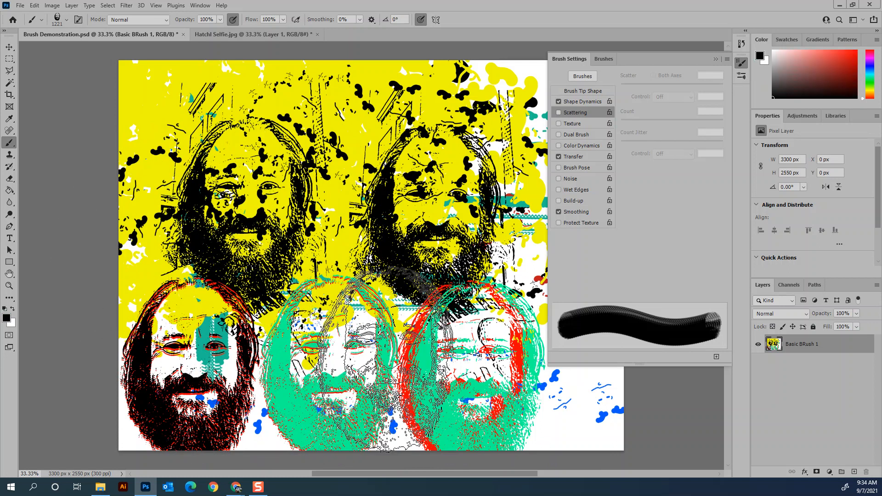
left_click(476, 373)
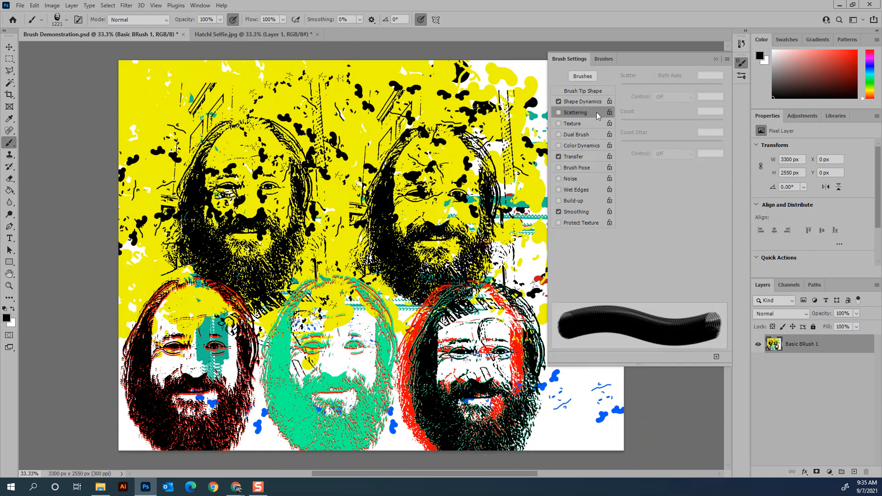
- Set the brush tip's spacing to 135%
left_click(589, 102)
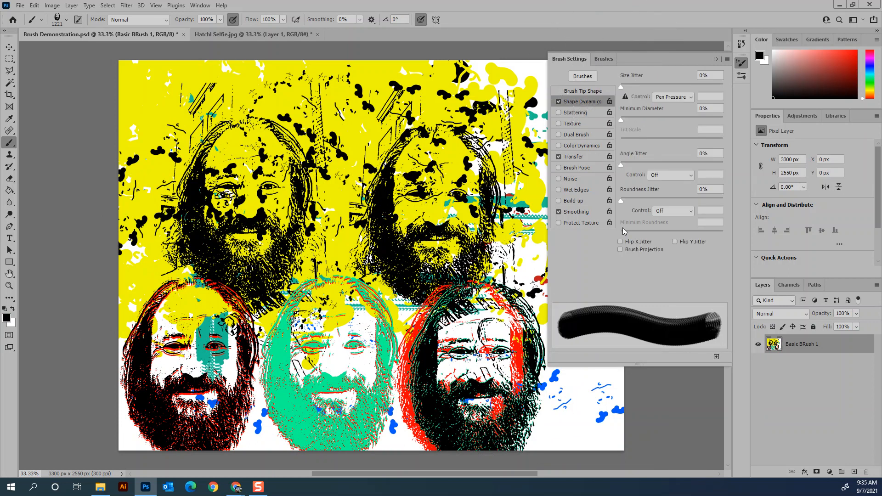
left_click(589, 92)
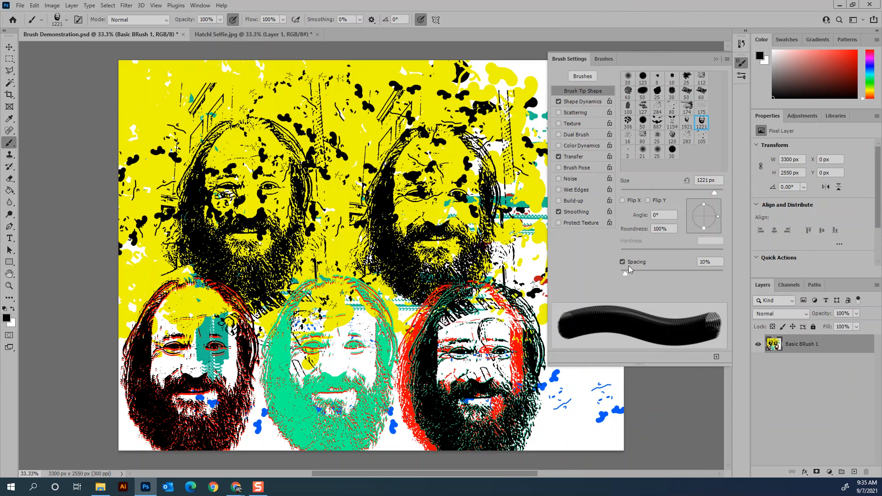
left_click_drag(626, 272, 682, 273)
- Reduce the brush to 150 px and paint a winding black trail of separate small faces around the large ones
key("bracketleft")
key("bracketleft")
key("bracketleft")
key("bracketleft")
key("bracketleft")
key("bracketleft")
key("bracketleft")
key("bracketleft")
key("bracketleft")
key("bracketleft")
key("bracketleft")
key("bracketleft")
key("bracketleft")
key("bracketleft")
key("bracketleft")
key("bracketleft")
key("bracketleft")
key("bracketleft")
mouse_move(514, 85)
left_mouse_down()
mouse_move(233, 89)
mouse_move(143, 128)
mouse_move(133, 239)
mouse_move(263, 312)
mouse_move(336, 285)
mouse_move(475, 259)
left_mouse_up()
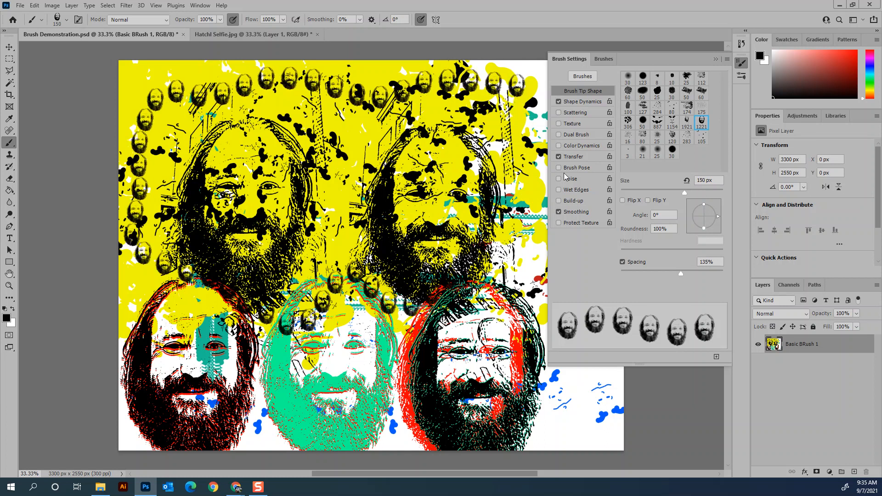
- Set the brush's Angle Jitter to 75% and paint a winding trail of rotated faces across the canvas
left_click(578, 101)
left_click_drag(631, 167, 698, 165)
mouse_move(589, 435)
left_mouse_down()
mouse_move(590, 425)
mouse_move(547, 399)
mouse_move(504, 144)
mouse_move(193, 181)
mouse_move(248, 239)
mouse_move(347, 379)
mouse_move(405, 385)
mouse_move(234, 432)
mouse_move(46, 455)
left_mouse_up()
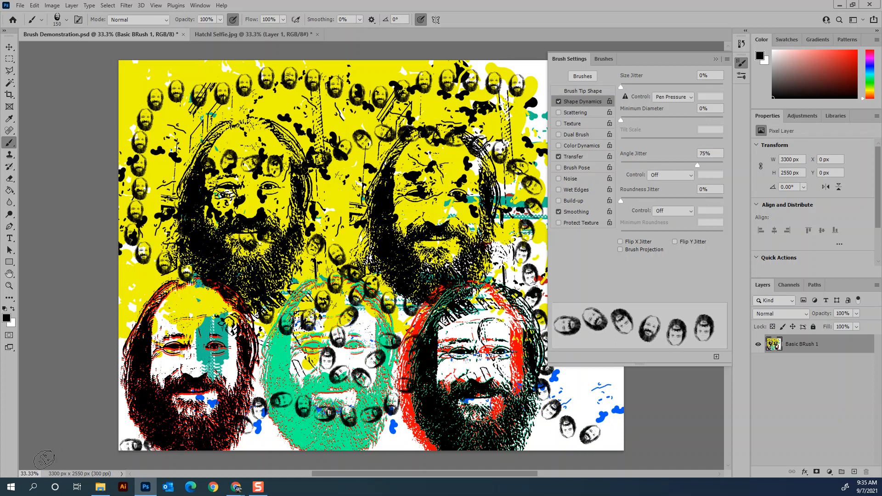
- Enable Scattering at 327% with a Count of 4 and paint a red band of faces across the canvas's upper part
left_click(576, 113)
left_click_drag(632, 86, 654, 87)
left_click(644, 122)
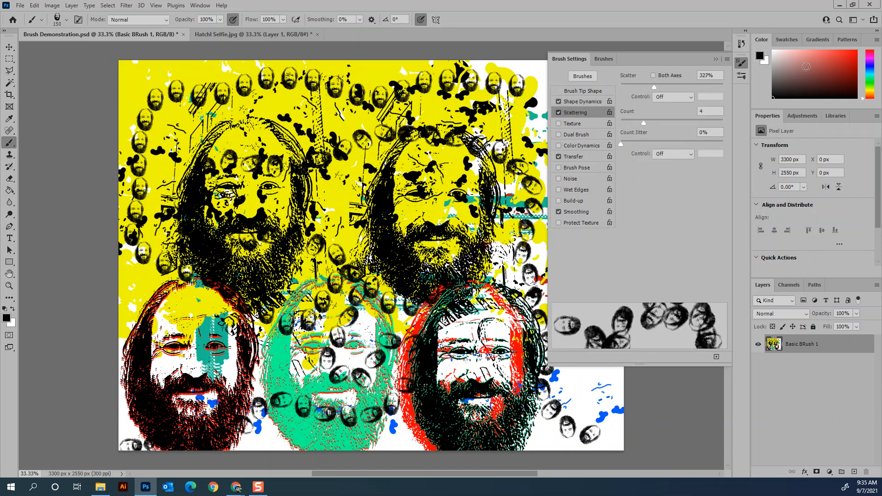
mouse_move(124, 96)
left_mouse_down()
mouse_move(510, 91)
mouse_move(114, 94)
mouse_move(395, 80)
mouse_move(258, 83)
mouse_move(179, 114)
mouse_move(90, 95)
left_mouse_up()
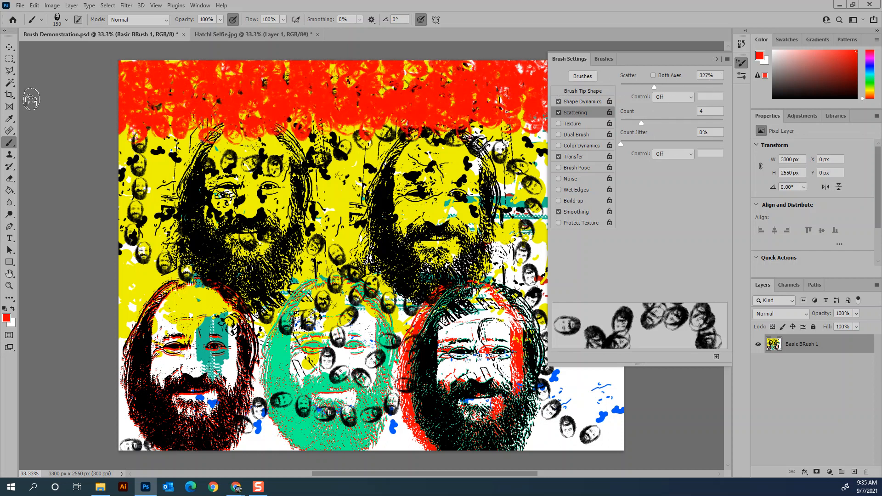
- Paint scattered black faces over the red band with the brush reduced to 80 px, and save the document
key("d")
key("bracketleft")
key("bracketleft")
key("bracketleft")
key("bracketleft")
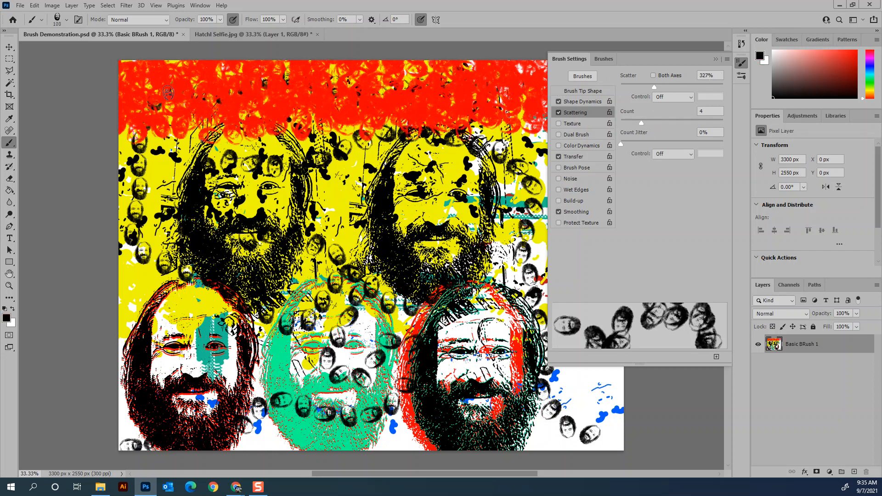
left_click_drag(117, 90, 515, 83)
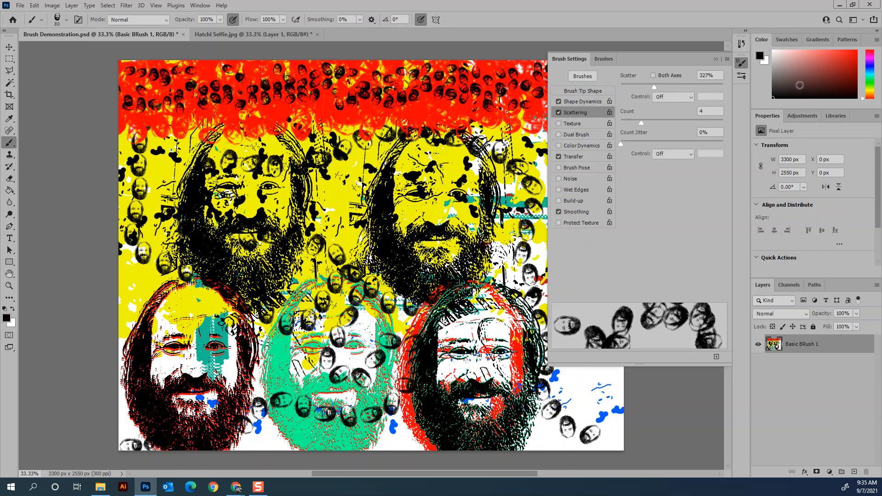
key("ctrl+s")
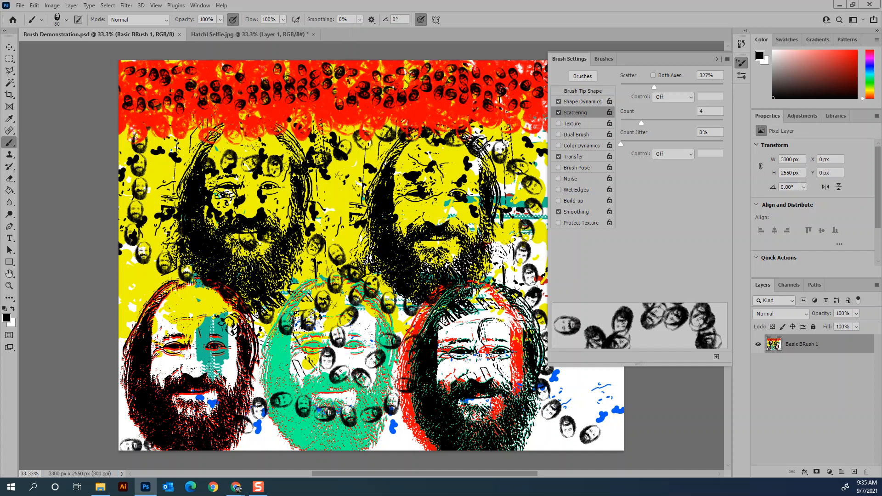